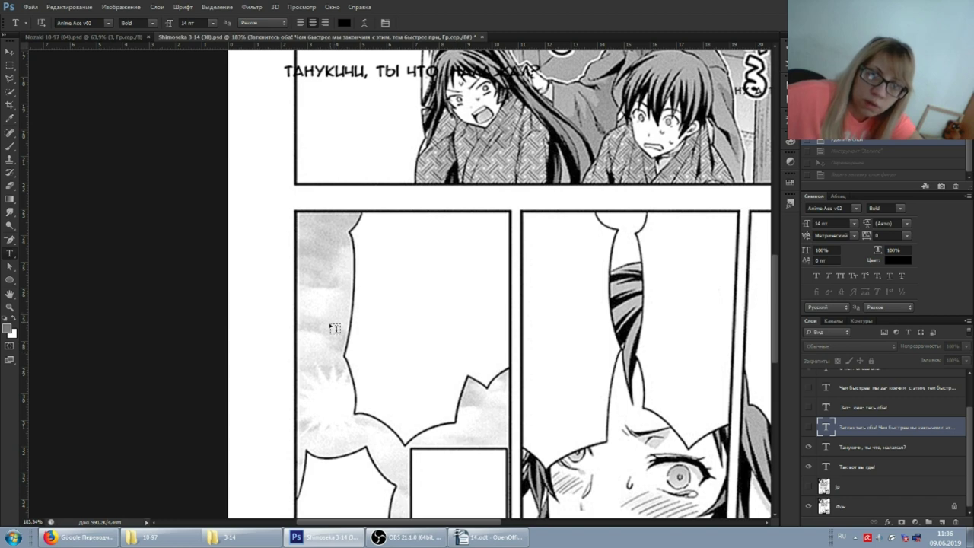
Draw two unfilled black-stroke ellipses over the lower-left bubble's two parts, then hide them.
{"action": "left_click", "coordinate": [9, 279]}
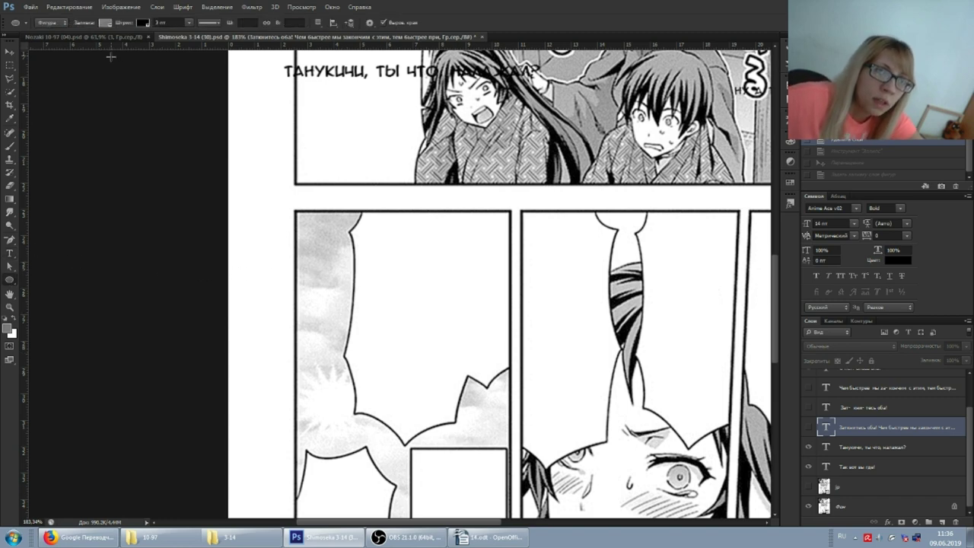
{"action": "left_click", "coordinate": [105, 22]}
{"action": "left_click", "coordinate": [53, 43]}
{"action": "left_click_drag", "start_coordinate": [457, 388], "coordinate": [521, 201]}
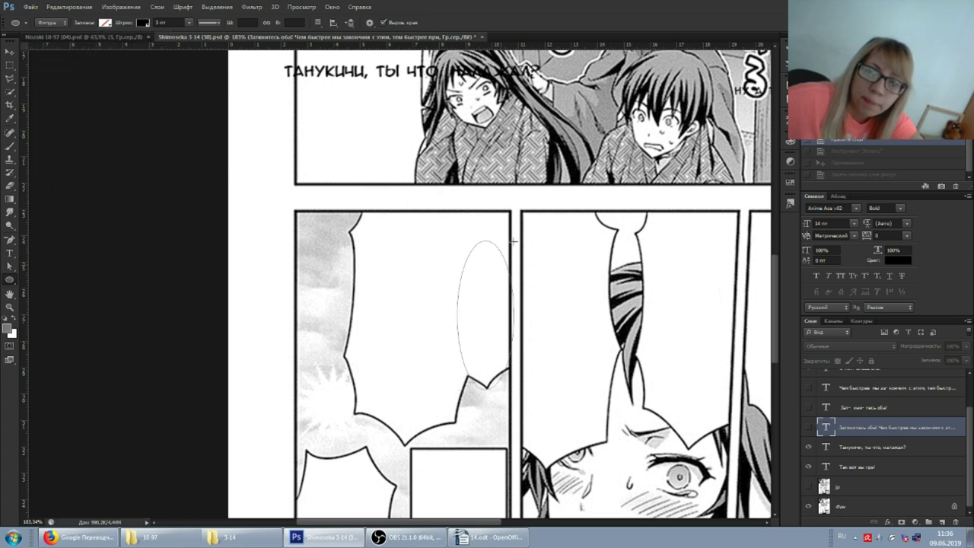
{"action": "left_click_drag", "start_coordinate": [354, 438], "coordinate": [467, 199]}
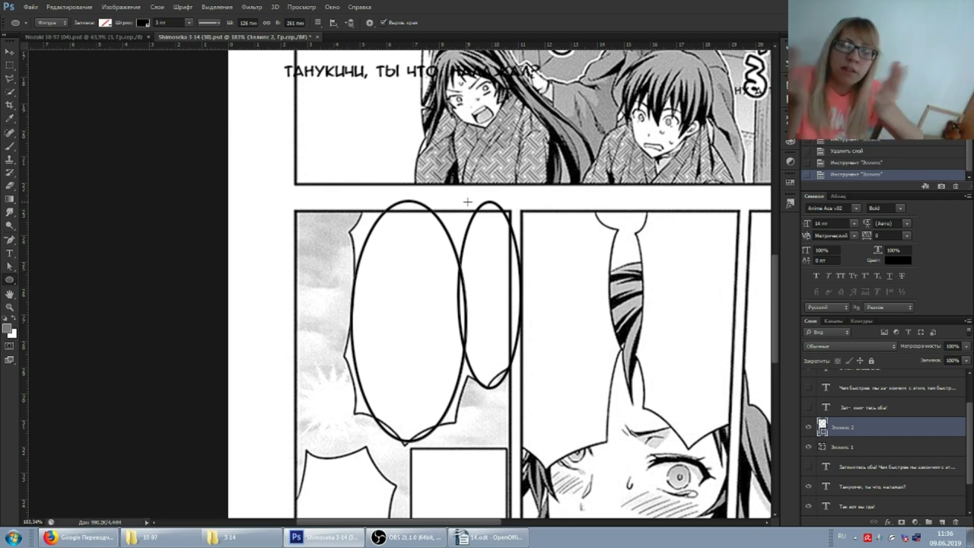
{"action": "left_click", "coordinate": [808, 427]}
Show the Japanese original text layer and make both ellipses visible again.
{"action": "left_click", "coordinate": [808, 447]}
{"action": "scroll", "coordinate": [840, 436], "scroll_direction": "down", "scroll_amount": 1}
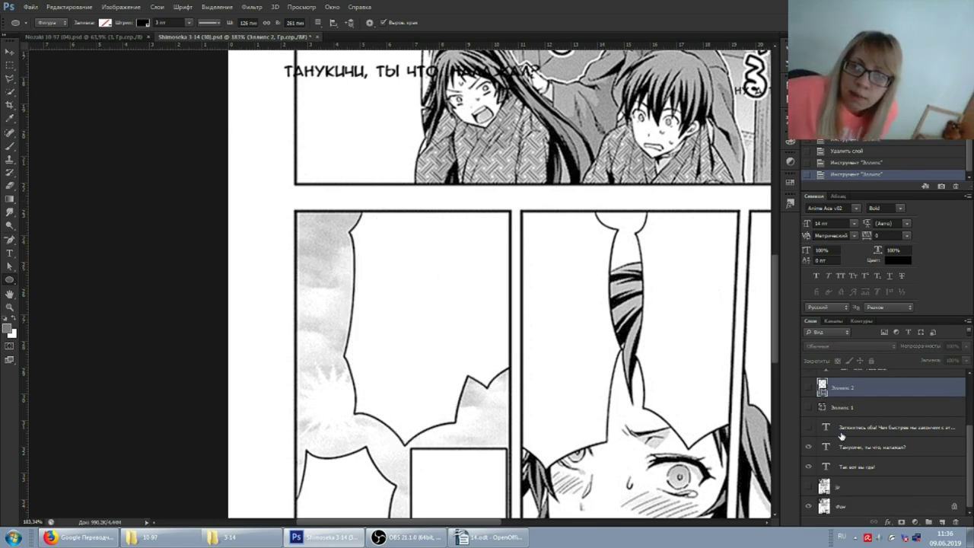
{"action": "left_click", "coordinate": [808, 486]}
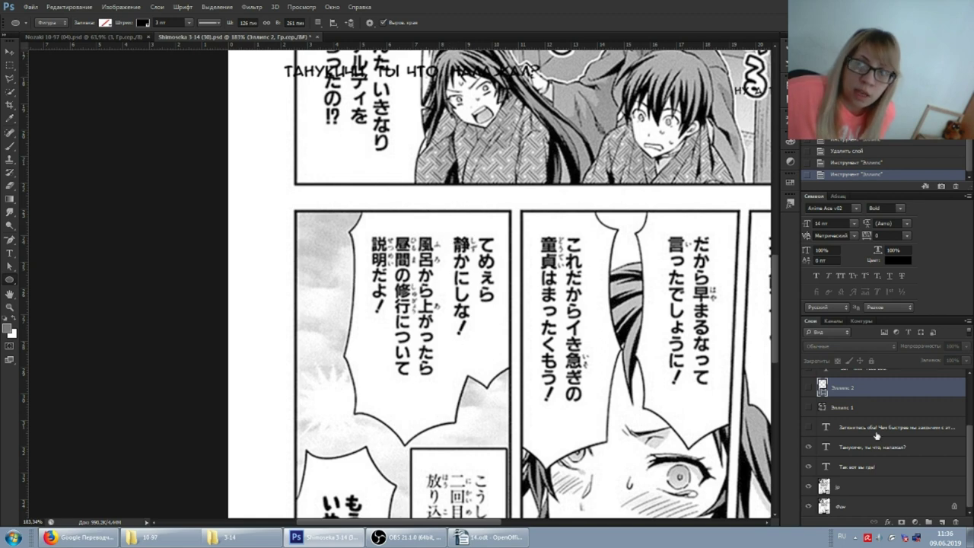
{"action": "left_click", "coordinate": [808, 387]}
{"action": "left_click", "coordinate": [809, 408]}
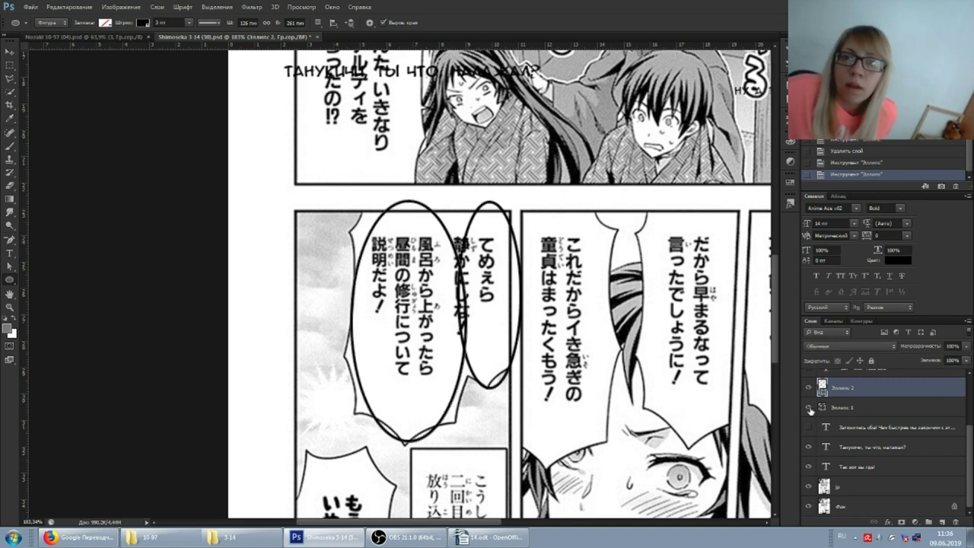
Move Эллипс 1 and Эллипс 2 so each encloses one Japanese text column.
{"action": "left_click", "coordinate": [7, 53]}
{"action": "left_click", "coordinate": [820, 404]}
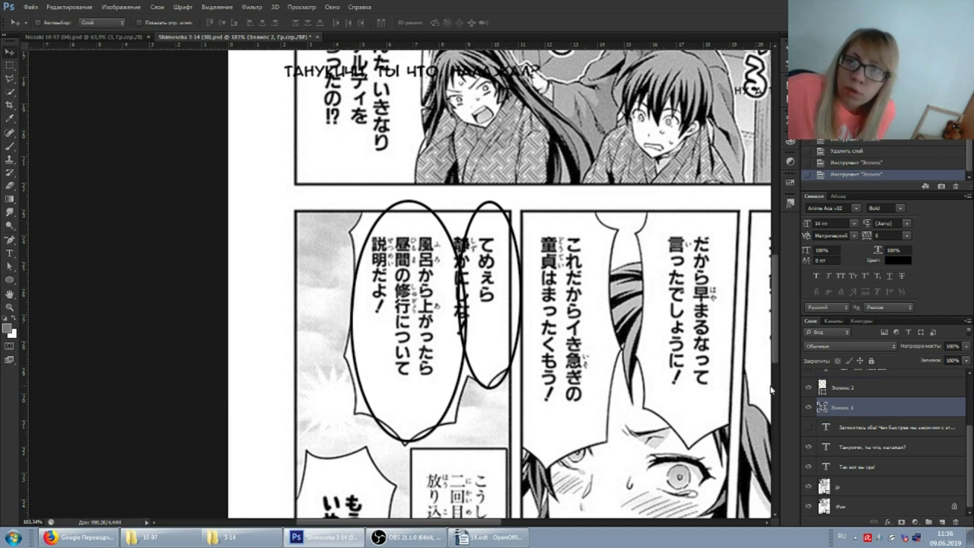
{"action": "left_click_drag", "start_coordinate": [526, 276], "coordinate": [508, 266]}
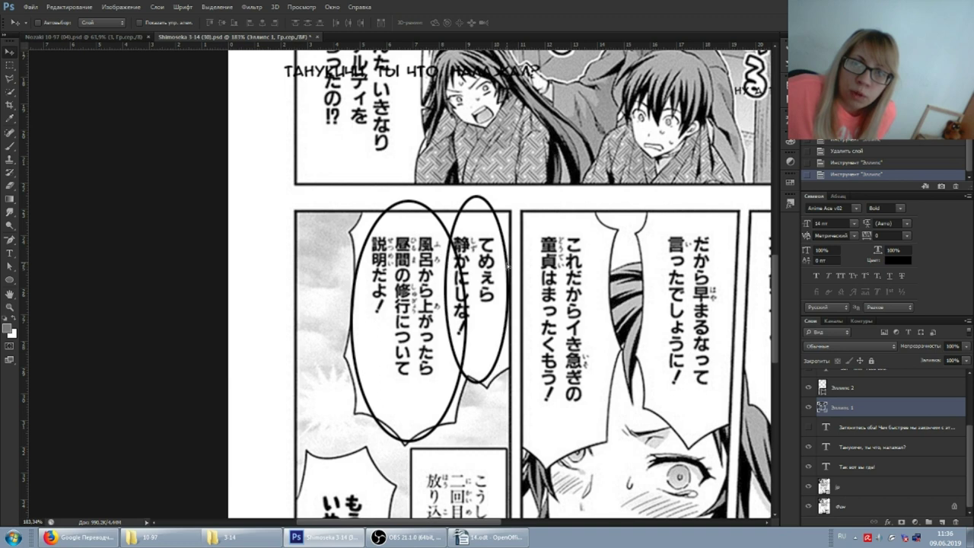
{"action": "left_click", "coordinate": [837, 389]}
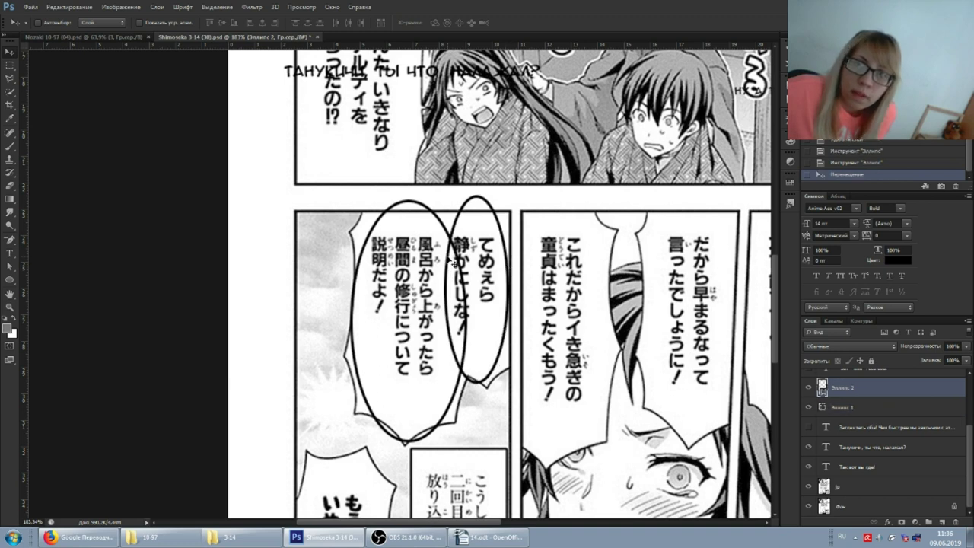
{"action": "left_click_drag", "start_coordinate": [438, 223], "coordinate": [433, 208]}
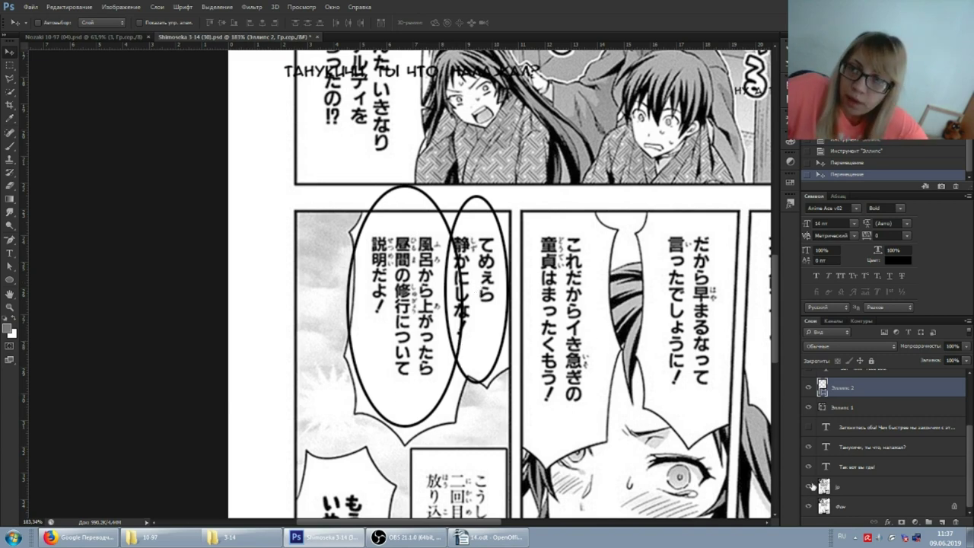
Hide the Japanese text and nudge the two ellipses right and down.
{"action": "left_click", "coordinate": [809, 485]}
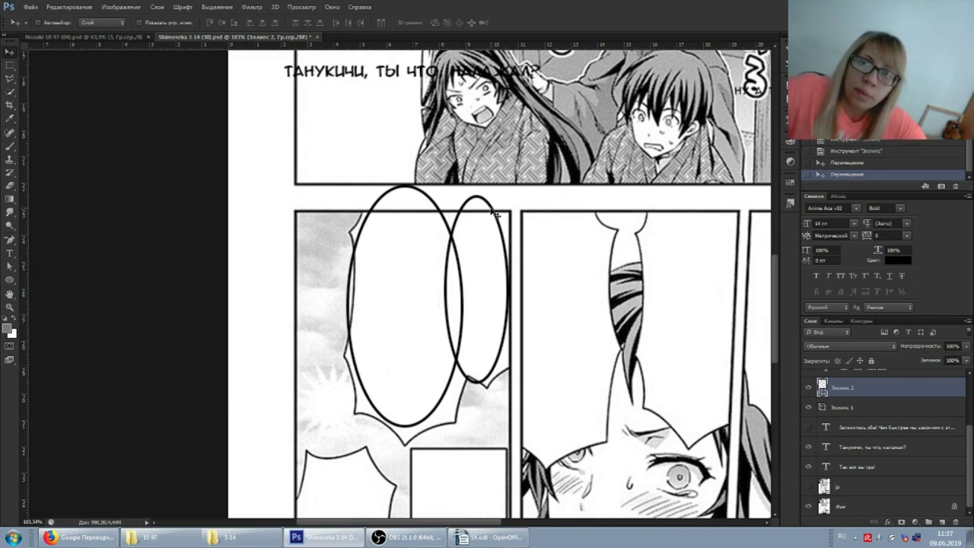
{"action": "key", "text": "Right"}
{"action": "key", "text": "Right"}
{"action": "key", "text": "Right"}
{"action": "key", "text": "Down"}
{"action": "key", "text": "Down"}
{"action": "key", "text": "shift+Down"}
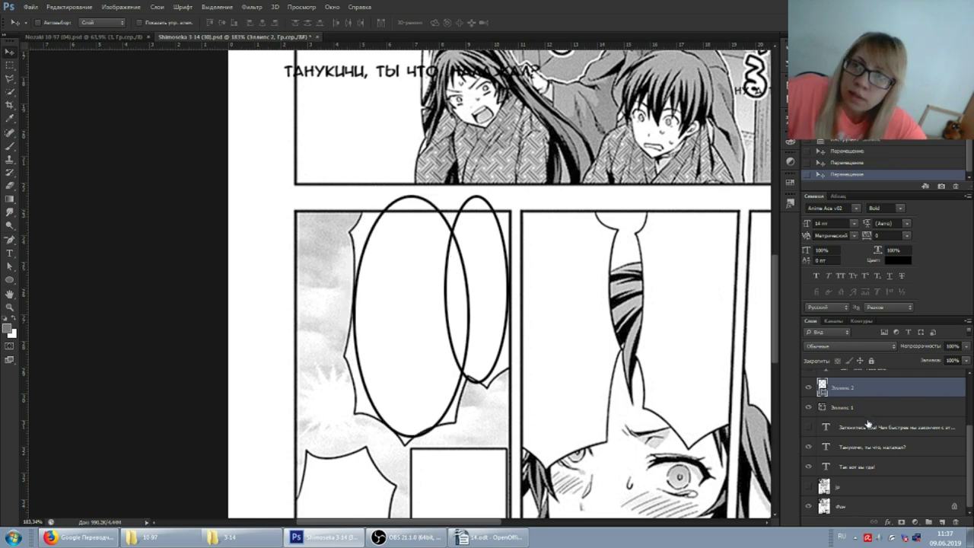
{"action": "key", "text": "alt+bracketleft"}
{"action": "key", "text": "shift+Right"}
{"action": "key", "text": "shift+Down"}
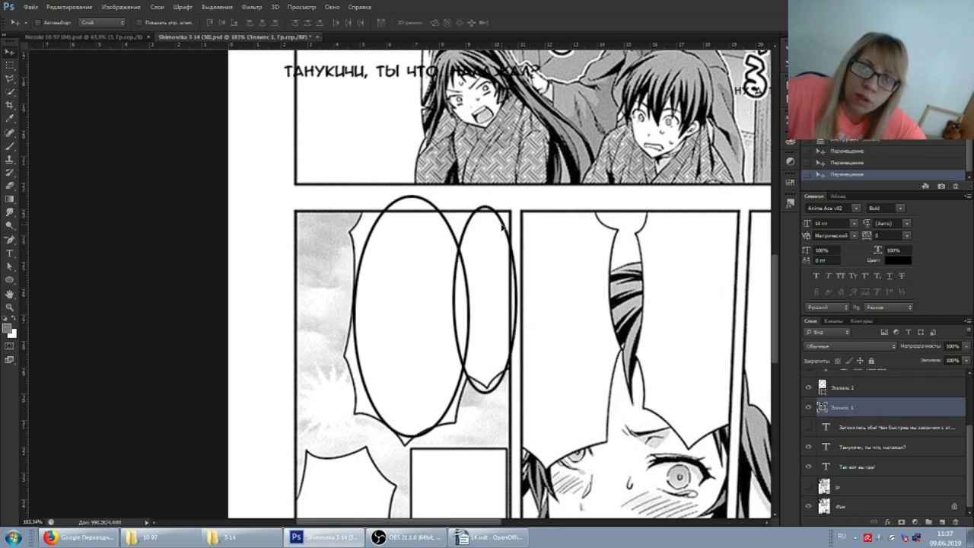
Hide both ellipses and draw one larger unfilled ellipse over the left bubble.
{"action": "scroll", "coordinate": [641, 346], "scroll_direction": "down", "scroll_amount": 5}
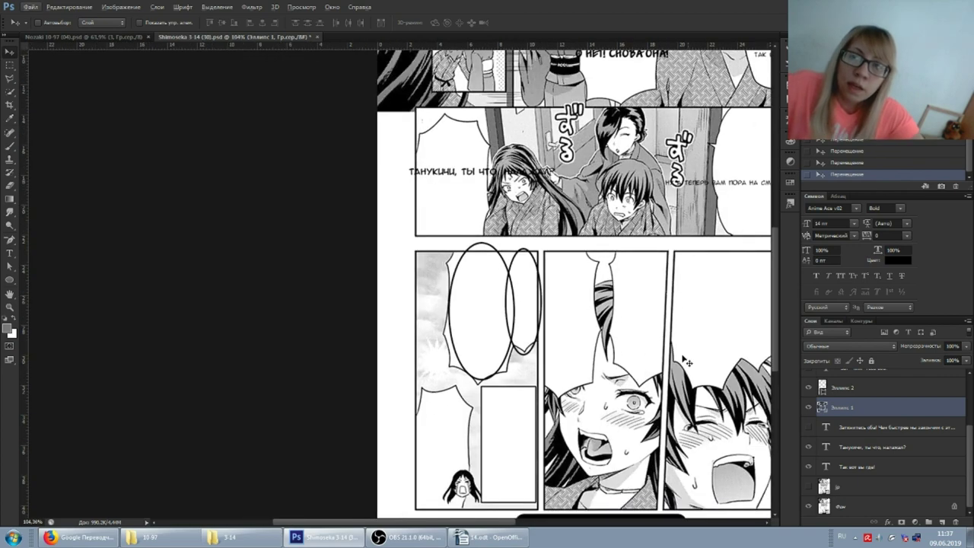
{"action": "left_click", "coordinate": [808, 407]}
{"action": "left_click", "coordinate": [808, 388]}
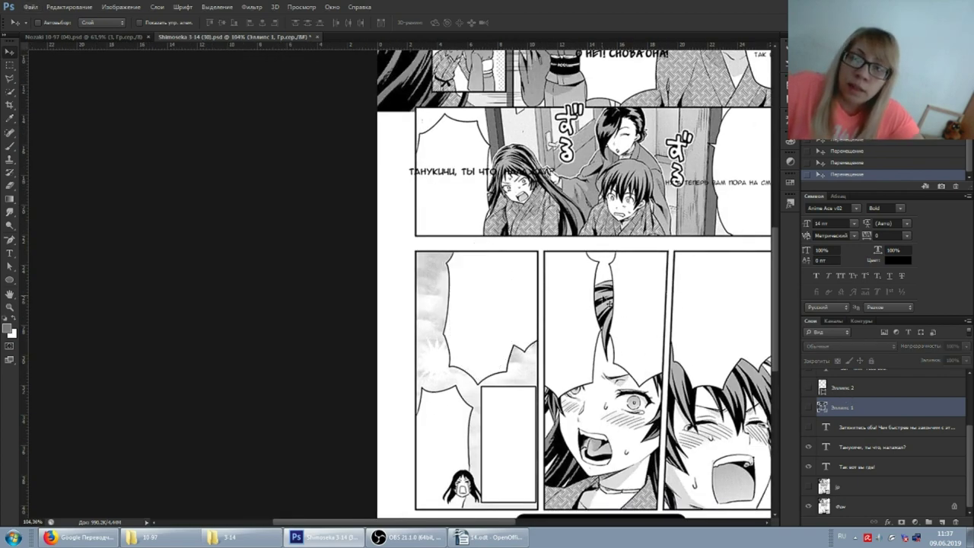
{"action": "scroll", "coordinate": [479, 289], "scroll_direction": "right", "scroll_amount": 2}
{"action": "scroll", "coordinate": [489, 321], "scroll_direction": "up", "scroll_amount": 2}
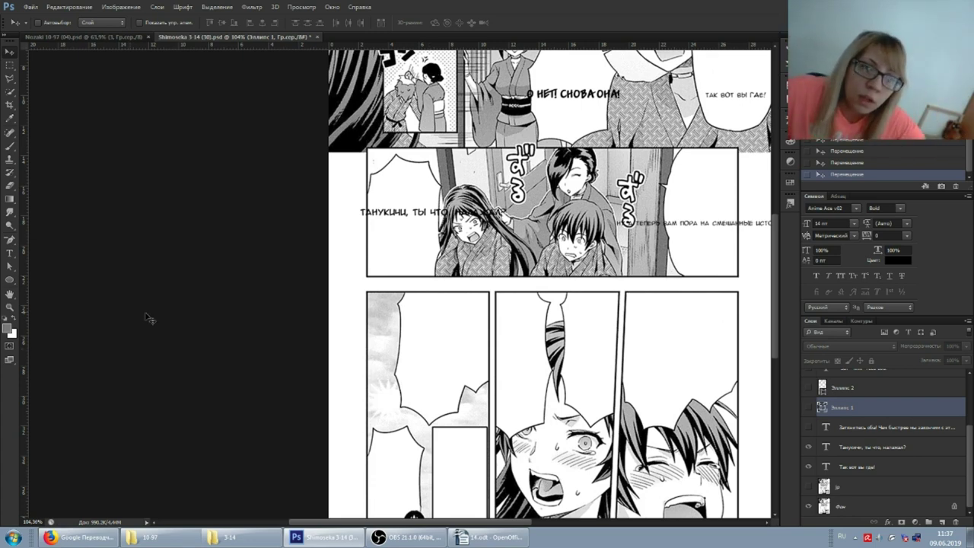
{"action": "left_click", "coordinate": [9, 280]}
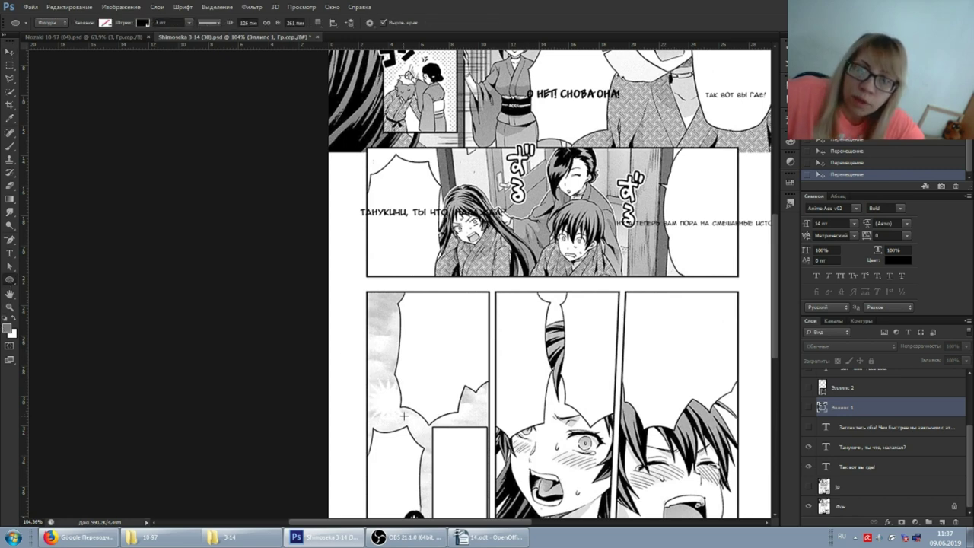
{"action": "left_click_drag", "start_coordinate": [394, 424], "coordinate": [493, 281]}
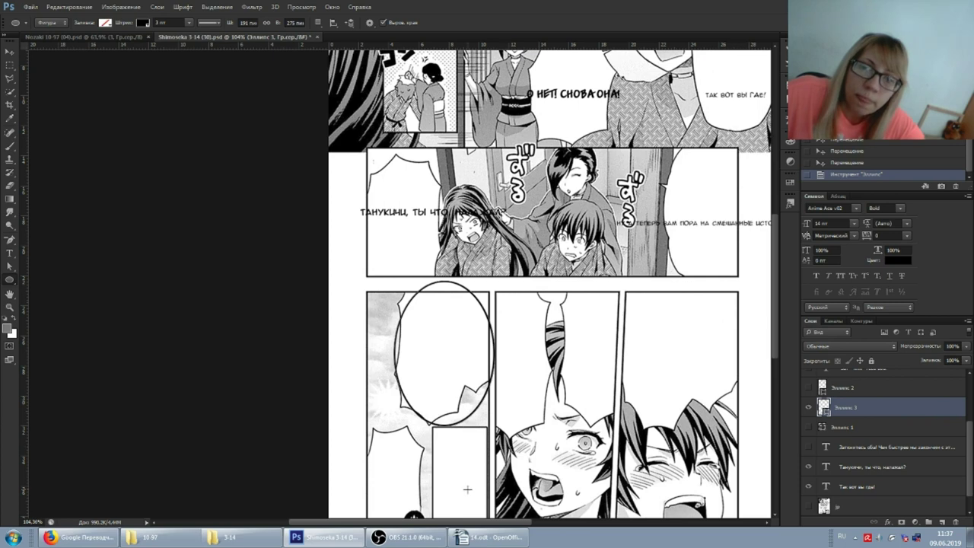
Select the 'Заткнитесь оба!' line in the translation script and return to Photoshop.
{"action": "left_click", "coordinate": [491, 537]}
{"action": "left_click", "coordinate": [325, 386]}
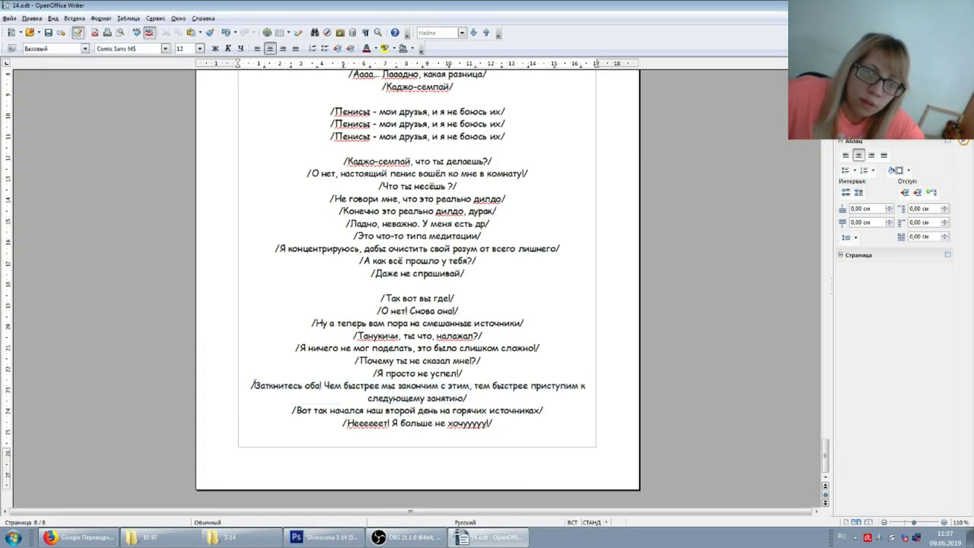
{"action": "left_click_drag", "start_coordinate": [253, 386], "coordinate": [466, 398]}
{"action": "left_click", "coordinate": [327, 537]}
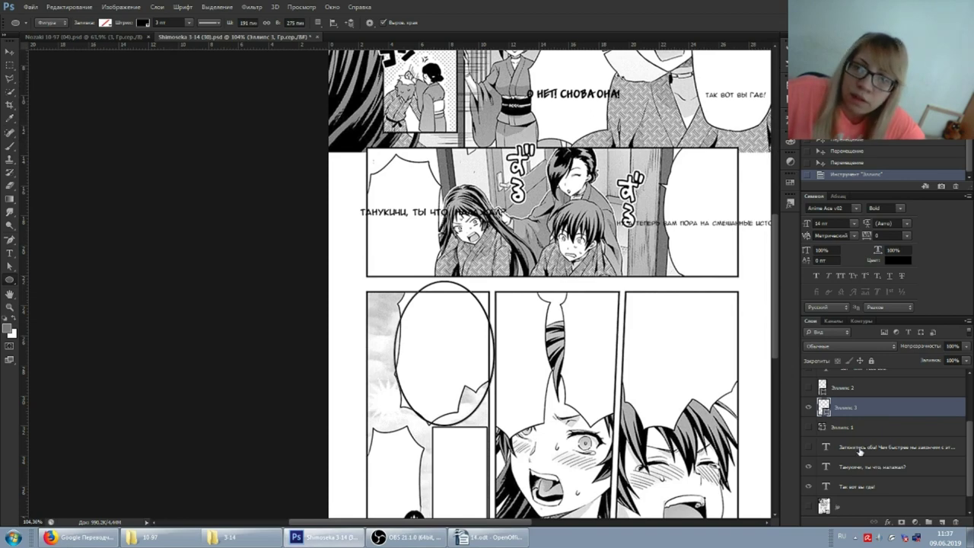
Paste the copied 'Заткнитесь оба! Чем быстрее…' line as a new text layer near the bubble.
{"action": "key", "text": "t"}
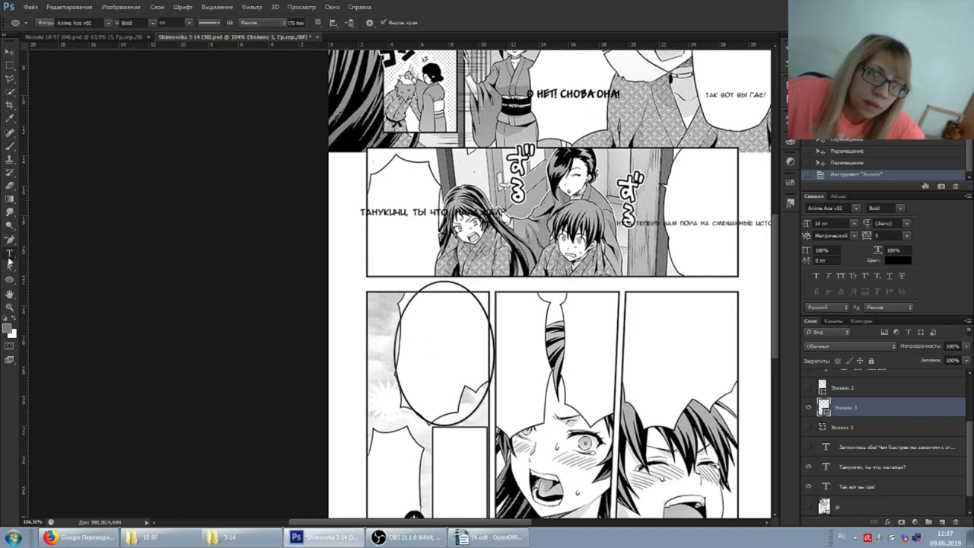
{"action": "left_click", "coordinate": [385, 418]}
{"action": "key", "text": "ctrl+v"}
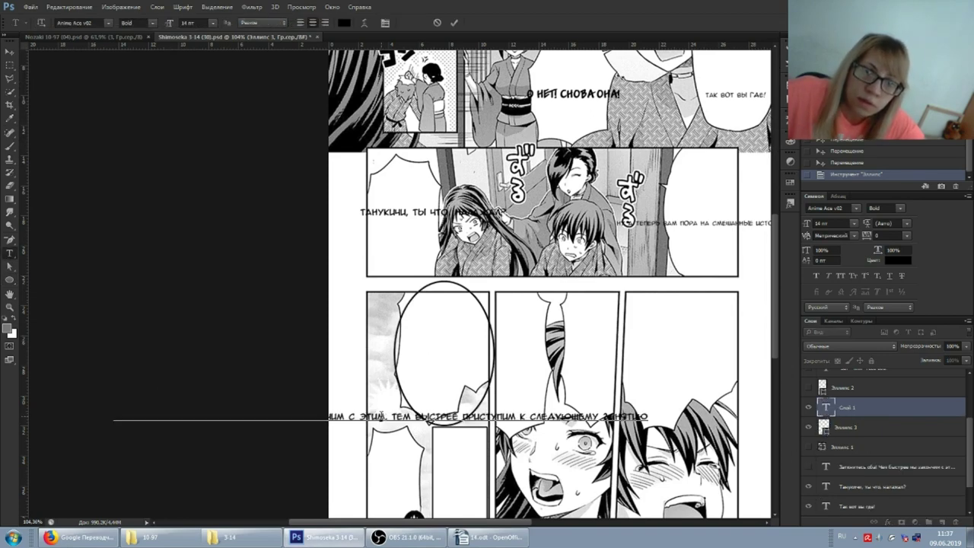
{"action": "mouse_move", "coordinate": [383, 380]}
{"action": "left_mouse_down"}
{"action": "mouse_move", "coordinate": [525, 303]}
{"action": "mouse_move", "coordinate": [476, 297]}
{"action": "left_mouse_up"}
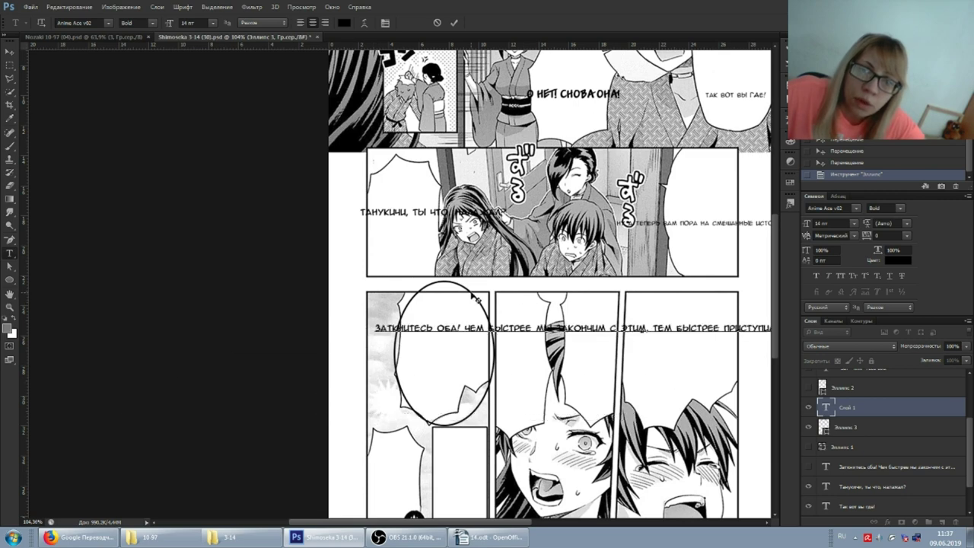
Break the pasted text into short lines so it fits the ellipse balloon.
{"action": "left_click", "coordinate": [429, 332]}
{"action": "key", "text": "Return"}
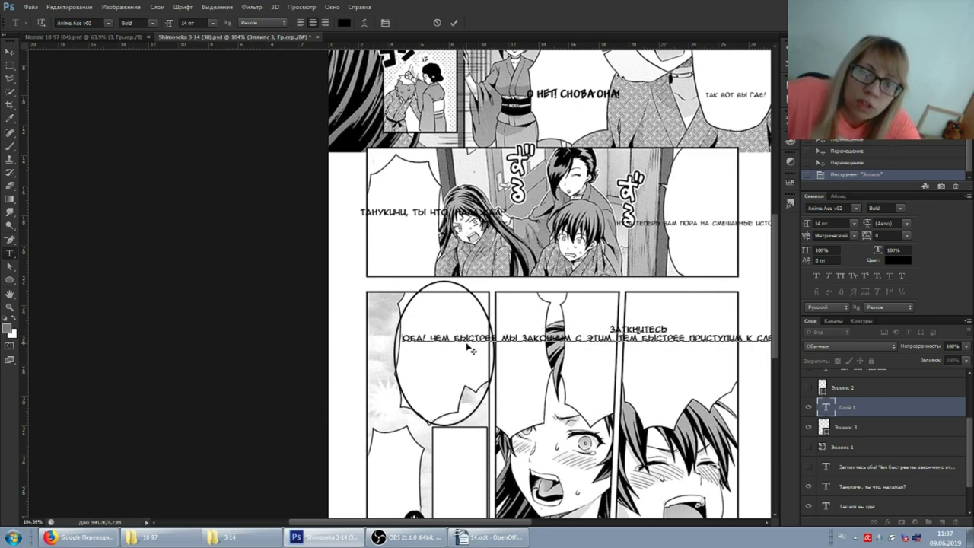
{"action": "key", "text": "Return"}
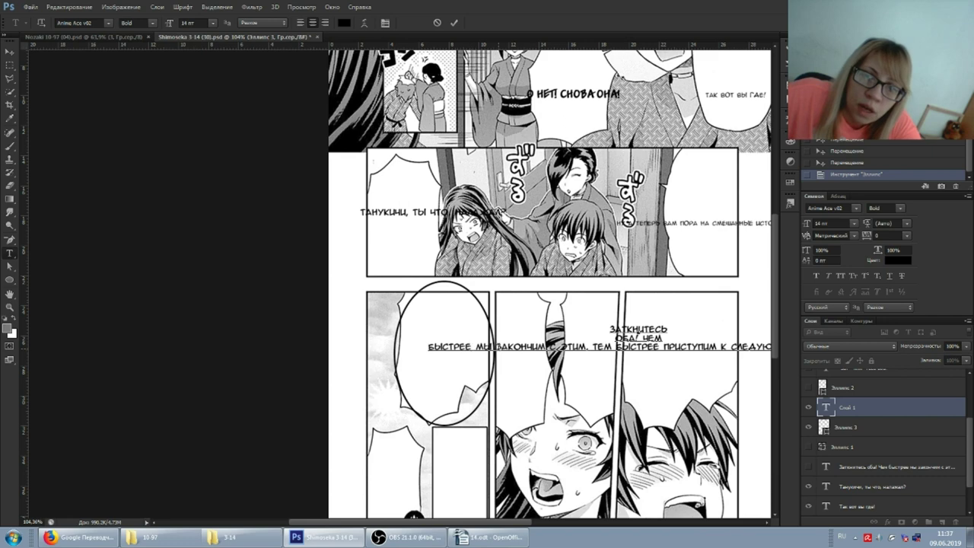
{"action": "left_click", "coordinate": [497, 346]}
{"action": "key", "text": "Return"}
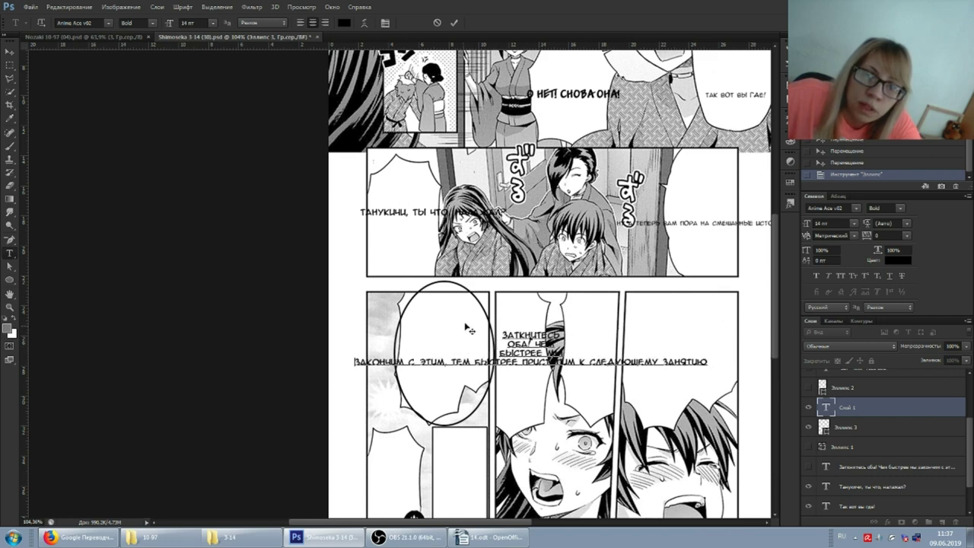
{"action": "left_click", "coordinate": [407, 362]}
{"action": "key", "text": "Return"}
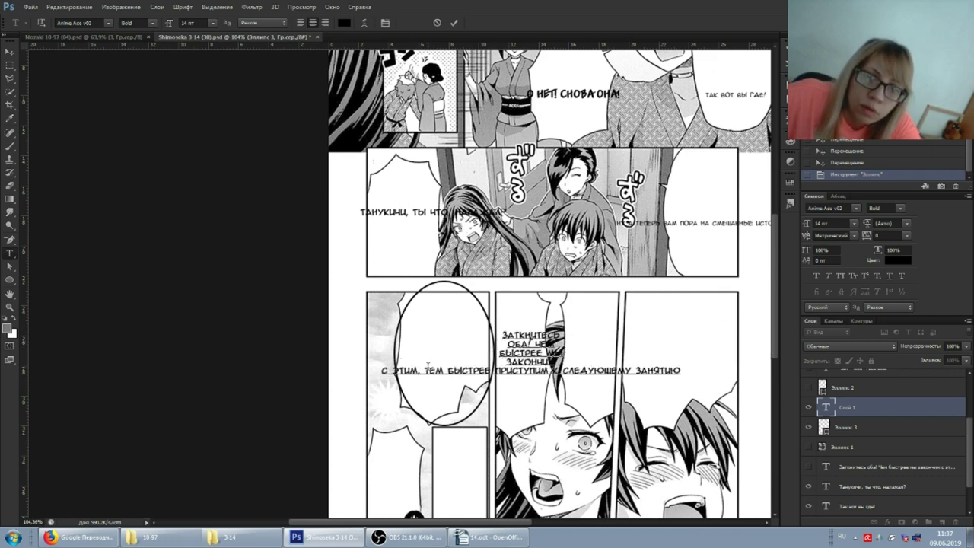
{"action": "left_click", "coordinate": [444, 370]}
{"action": "key", "text": "Return"}
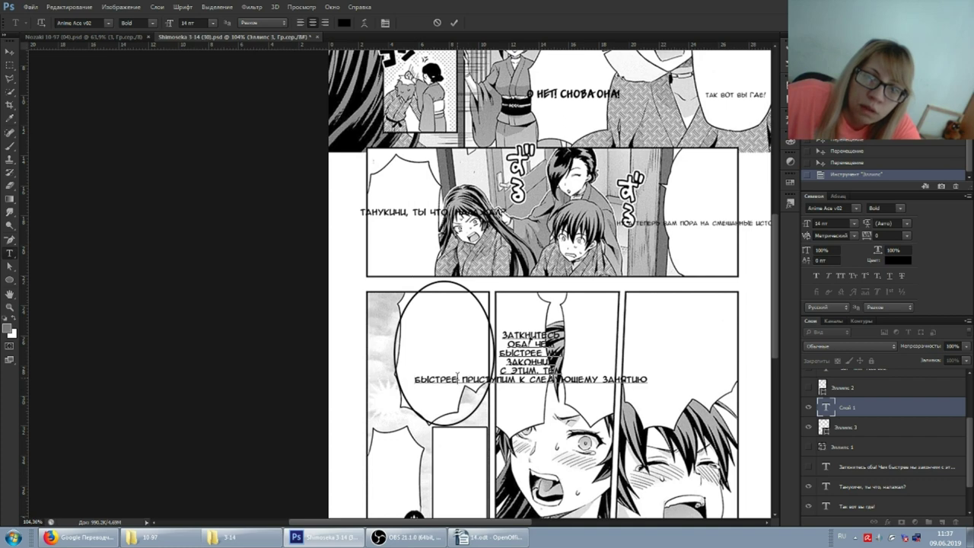
{"action": "key", "text": "Return"}
{"action": "left_click", "coordinate": [491, 388]}
{"action": "key", "text": "Return"}
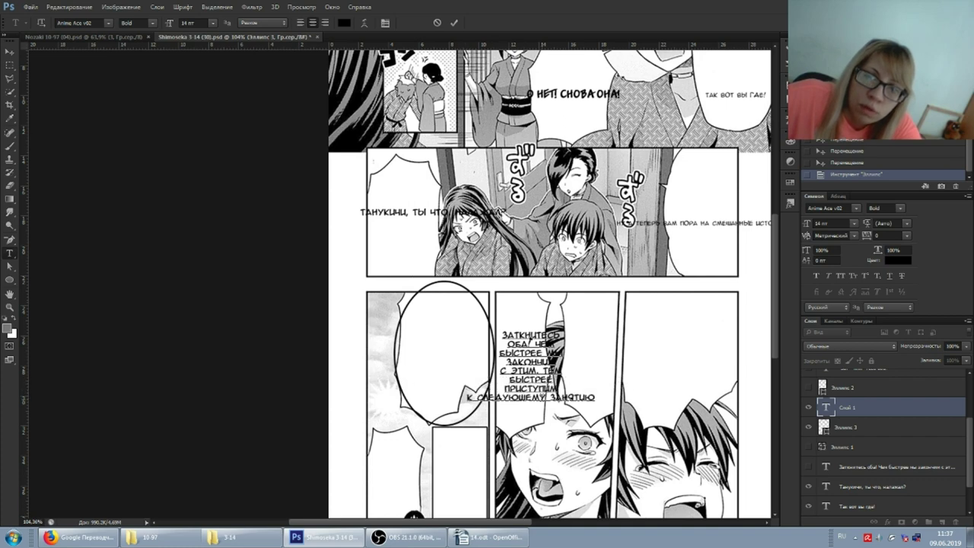
{"action": "key", "text": "Return"}
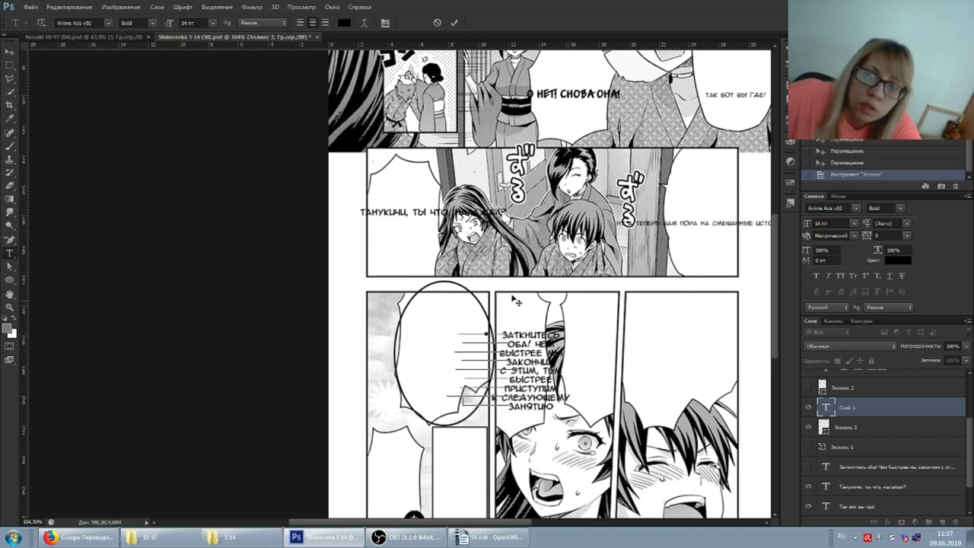
Position the text block inside the ellipse, put СЛЕДУЮЩЕМУ on its own line, and commit.
{"action": "left_click_drag", "start_coordinate": [508, 407], "coordinate": [422, 388]}
{"action": "key", "text": "Right"}
{"action": "key", "text": "Return"}
{"action": "left_click_drag", "start_coordinate": [468, 295], "coordinate": [470, 297]}
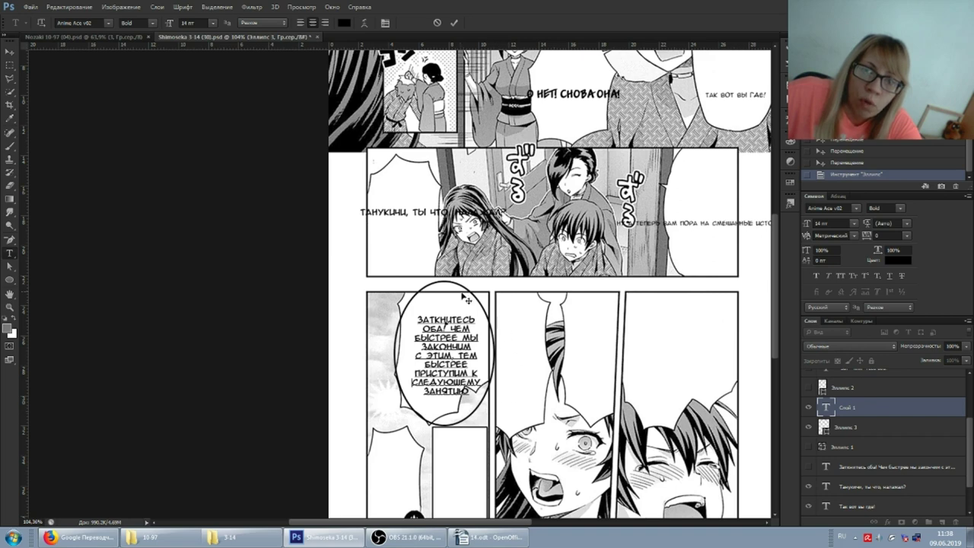
{"action": "scroll", "coordinate": [457, 287], "scroll_direction": "down", "scroll_amount": 1}
{"action": "scroll", "coordinate": [456, 287], "scroll_direction": "up", "scroll_amount": 2, "text": "alt"}
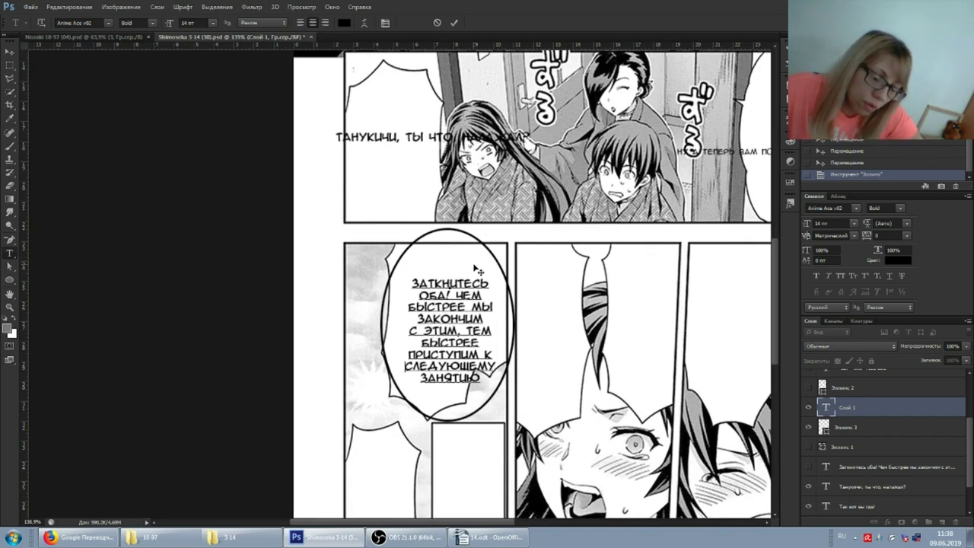
{"action": "left_click_drag", "start_coordinate": [478, 276], "coordinate": [474, 265]}
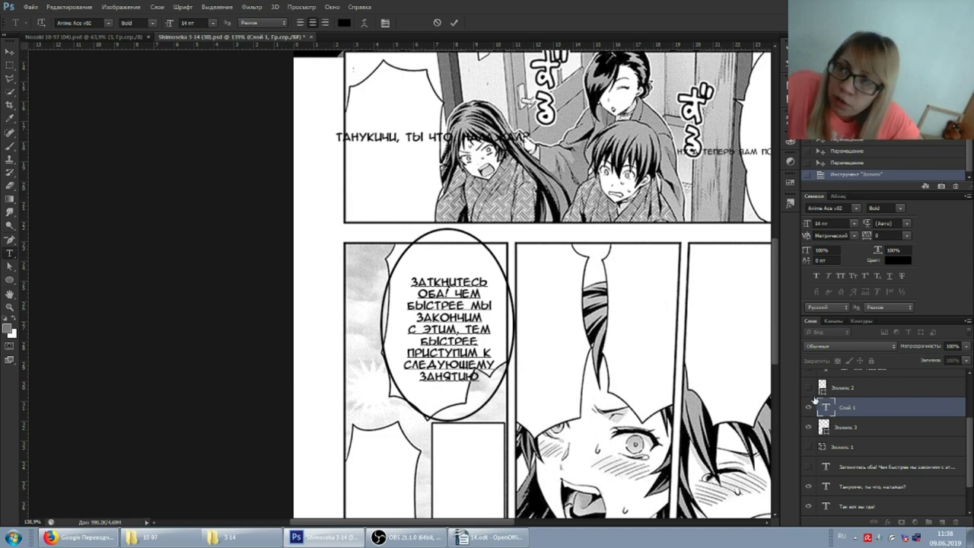
{"action": "scroll", "coordinate": [814, 417], "scroll_direction": "up", "scroll_amount": 2}
{"action": "left_click", "coordinate": [808, 466]}
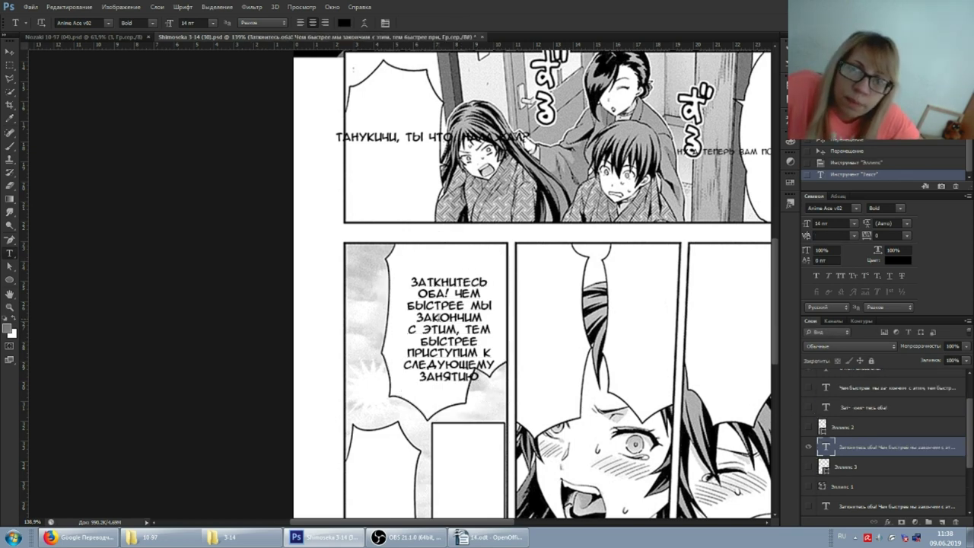
Insert a comma after ЭТИМ and move the text block up and right within Эллипс 3.
{"action": "left_click", "coordinate": [475, 263]}
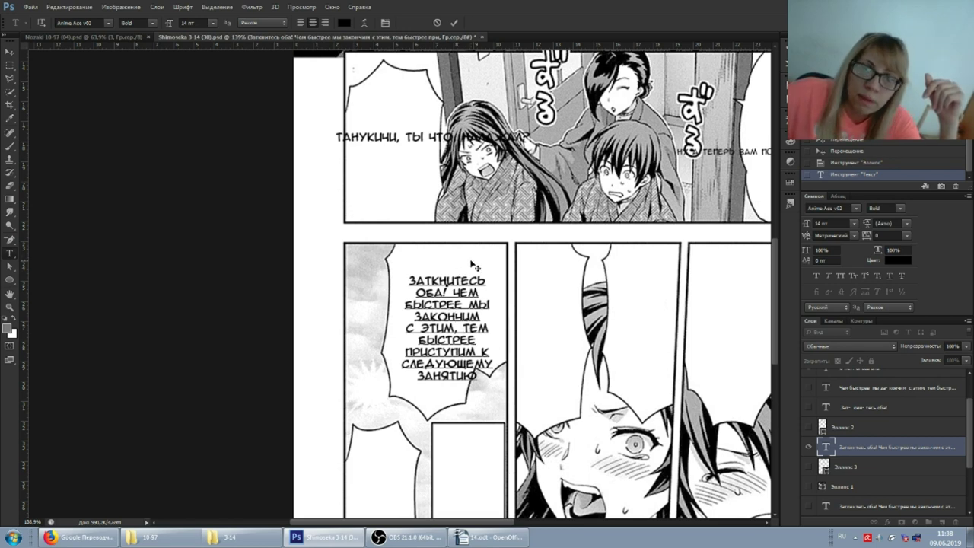
{"action": "type", "text": ","}
{"action": "left_click_drag", "start_coordinate": [454, 261], "coordinate": [455, 258]}
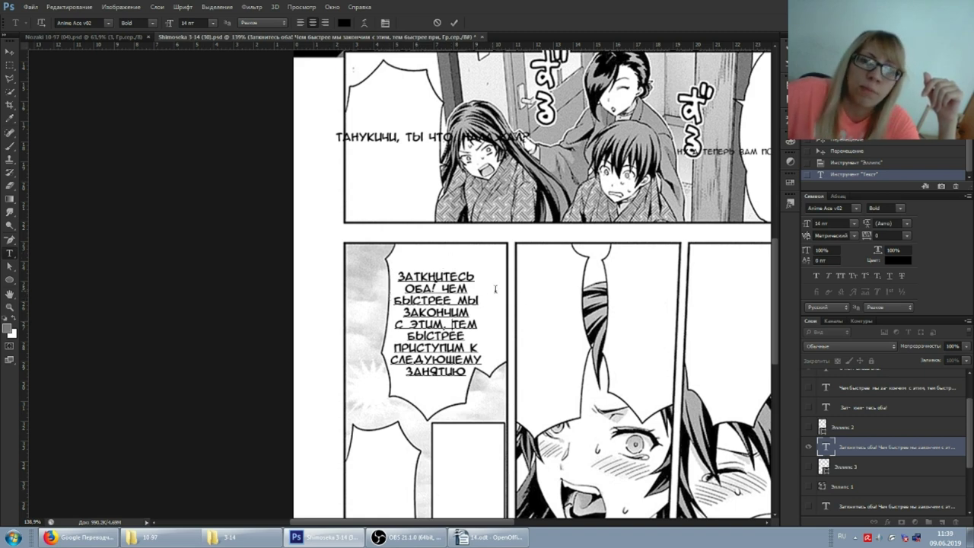
{"action": "key", "text": "ctrl+Return"}
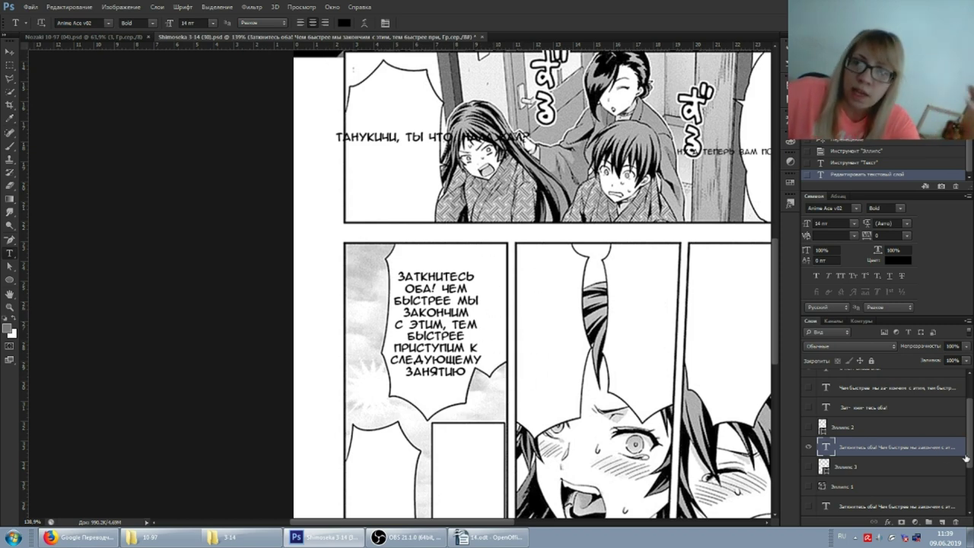
{"action": "left_click", "coordinate": [483, 279]}
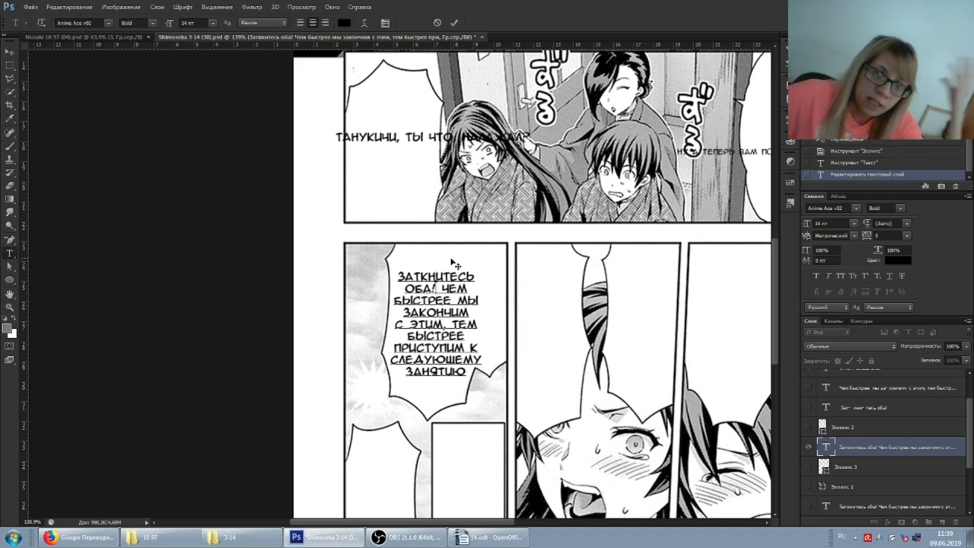
{"action": "left_click_drag", "start_coordinate": [447, 265], "coordinate": [467, 251]}
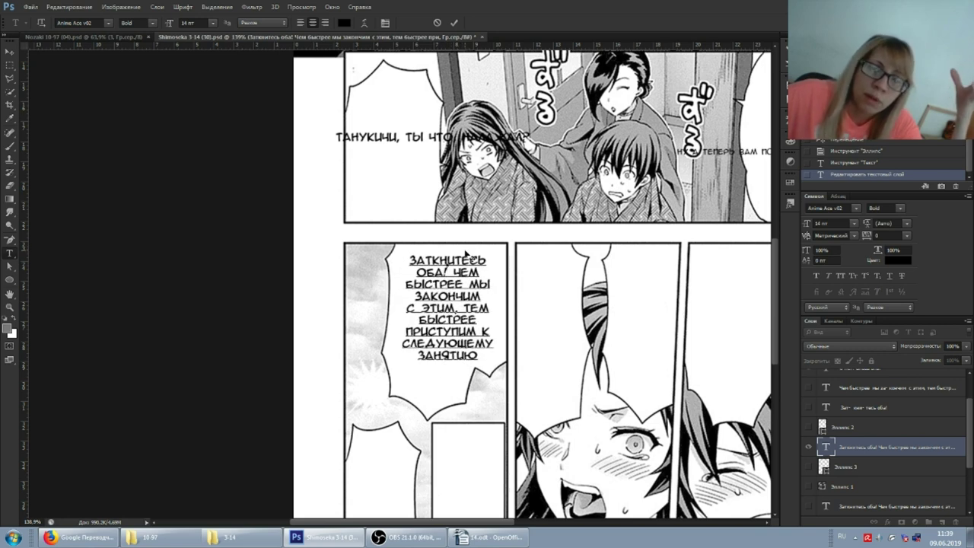
{"action": "left_click", "coordinate": [912, 464]}
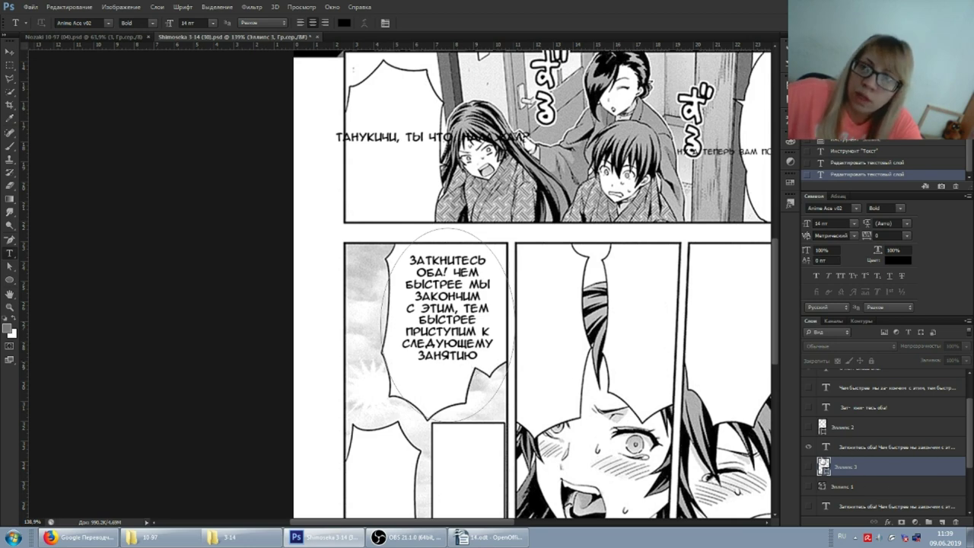
Delete 'ЗАТКНИТЕСЬ ОБА!' so the bubble text starts with ЧЕМ, and commit.
{"action": "key", "text": "alt+bracketright"}
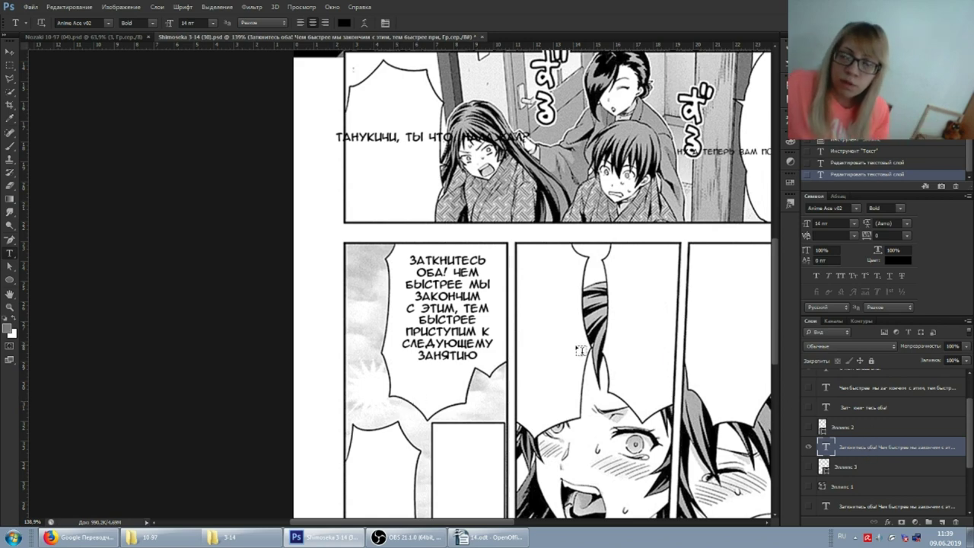
{"action": "left_click", "coordinate": [457, 304]}
{"action": "left_click_drag", "start_coordinate": [466, 246], "coordinate": [468, 246]}
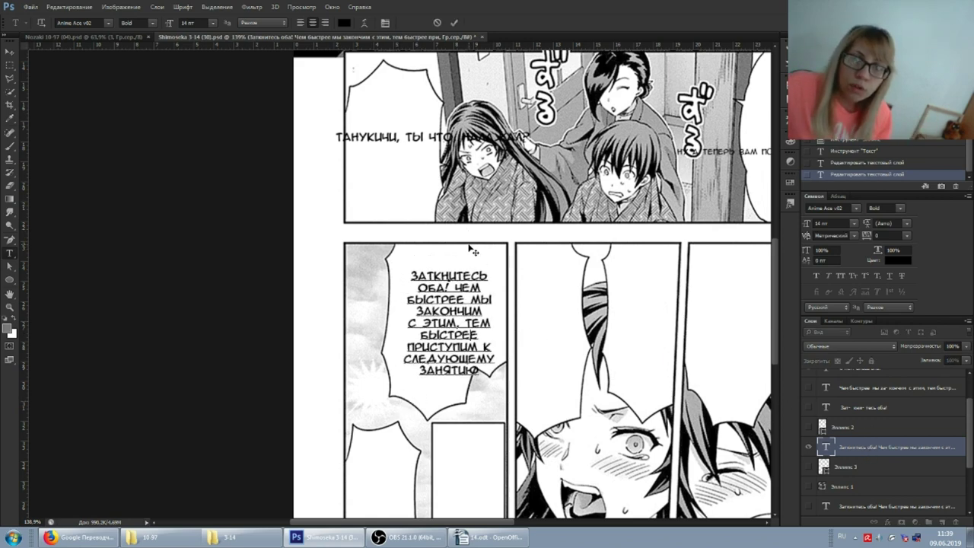
{"action": "left_click_drag", "start_coordinate": [449, 288], "coordinate": [381, 265]}
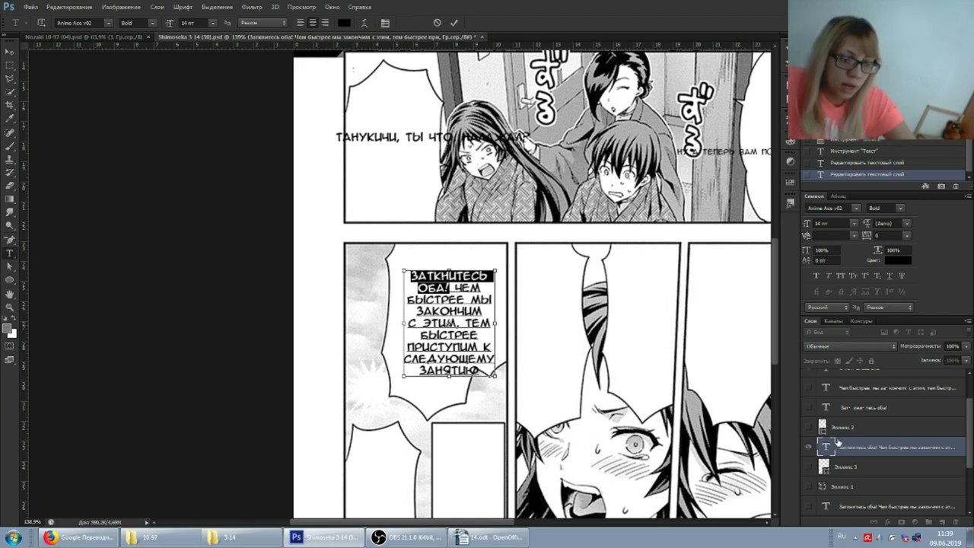
{"action": "key", "text": "BackSpace"}
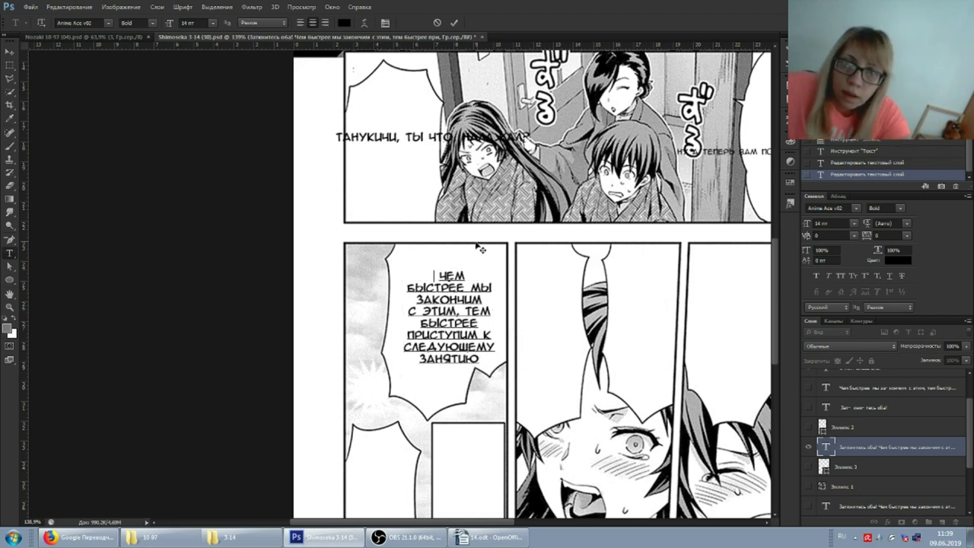
{"action": "left_click", "coordinate": [887, 433]}
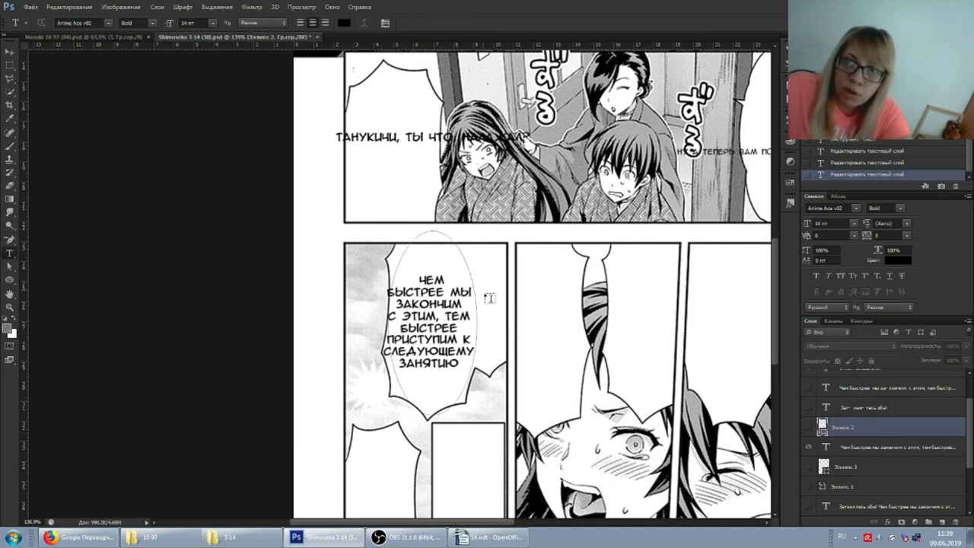
Show the hyphenated 'ЗАТ-КНИ-ТЕСЬ ОБА!' layer and toggle the ЧЕМ БЫСТРЕЕ text to compare versions.
{"action": "left_click", "coordinate": [814, 449]}
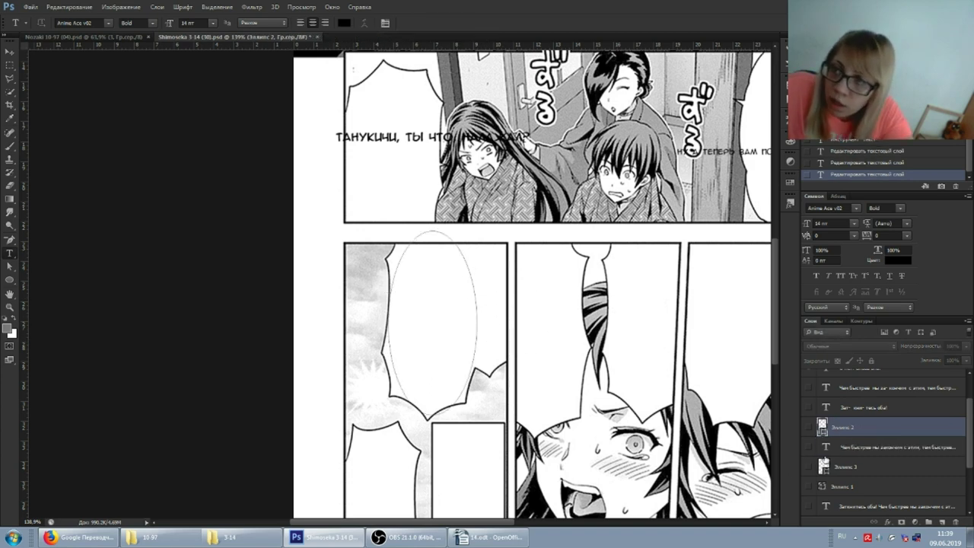
{"action": "scroll", "coordinate": [882, 439], "scroll_direction": "up", "scroll_amount": 1}
{"action": "left_click", "coordinate": [809, 427]}
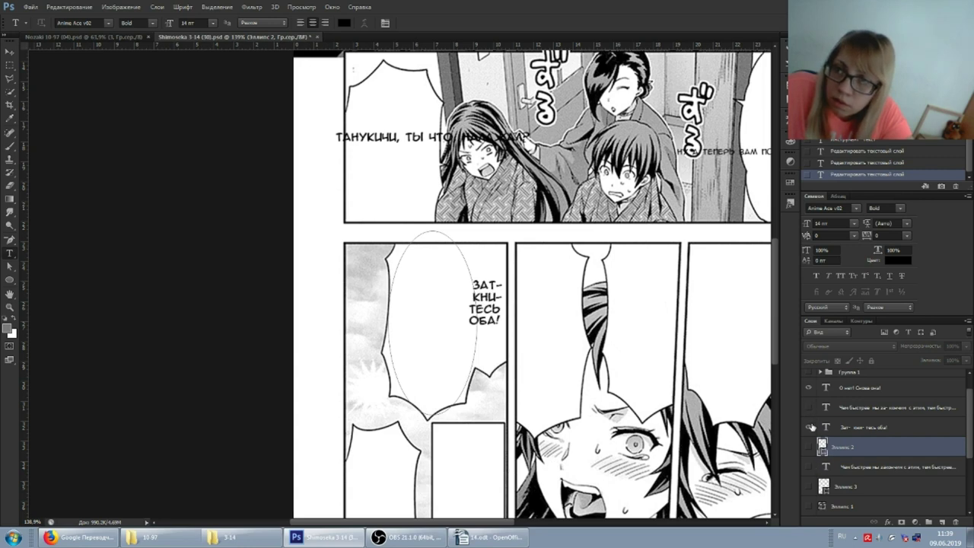
{"action": "left_click", "coordinate": [810, 467]}
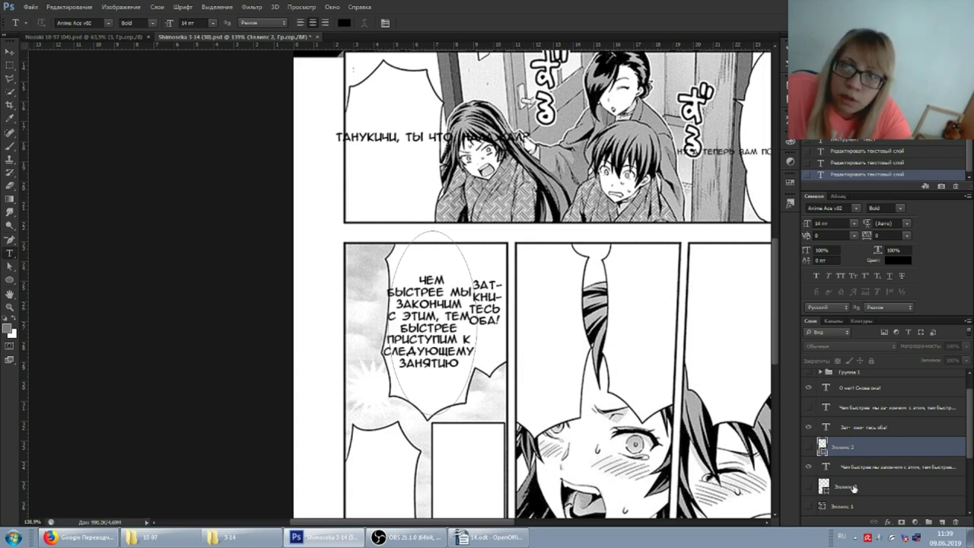
{"action": "left_click", "coordinate": [808, 467]}
{"action": "scroll", "coordinate": [807, 471], "scroll_direction": "down", "scroll_amount": 2}
Hide the original combined text layer and show the hyphenated 'ЧЕМ БЫСТРЕЕ МЫ ЗА-КОНЧИМ' layer.
{"action": "left_click", "coordinate": [808, 487]}
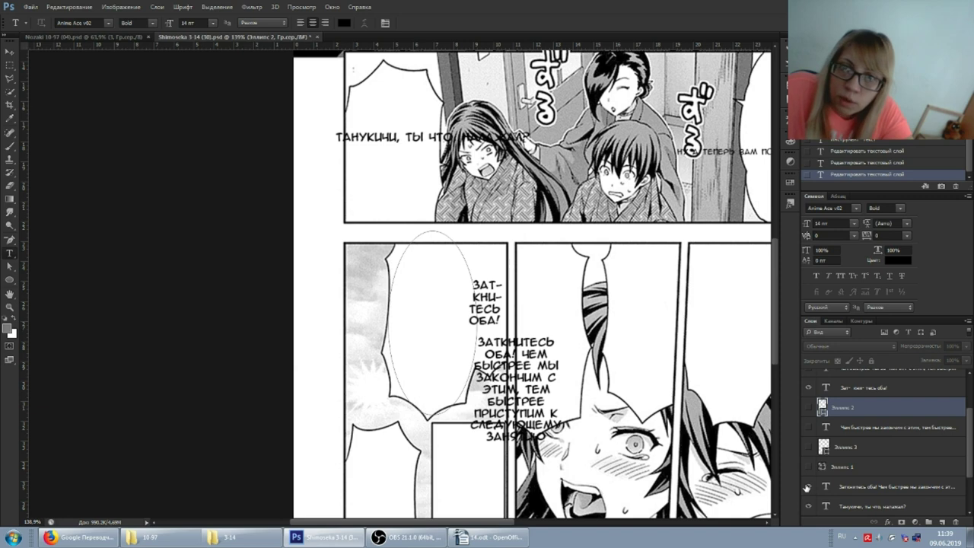
{"action": "left_click", "coordinate": [844, 487]}
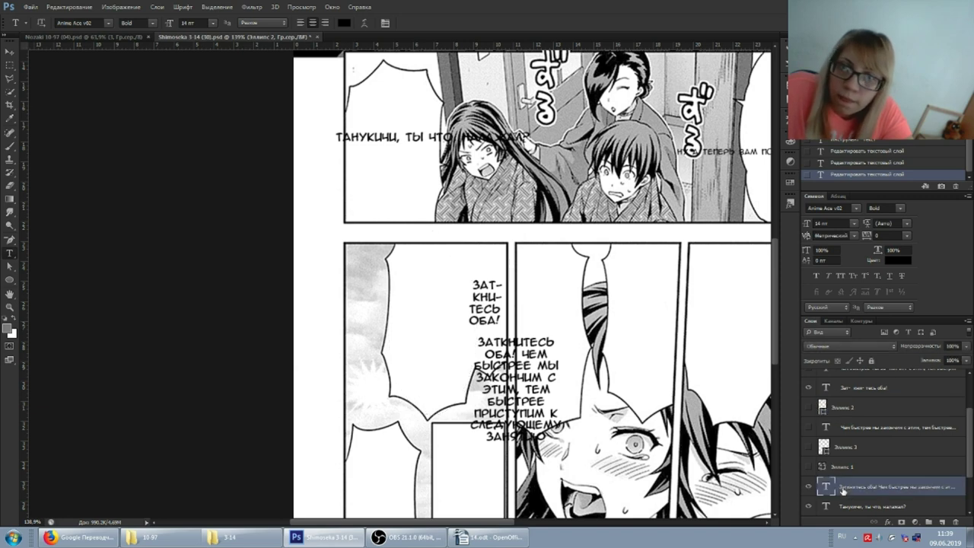
{"action": "scroll", "coordinate": [814, 471], "scroll_direction": "down", "scroll_amount": 1}
{"action": "left_click", "coordinate": [808, 469]}
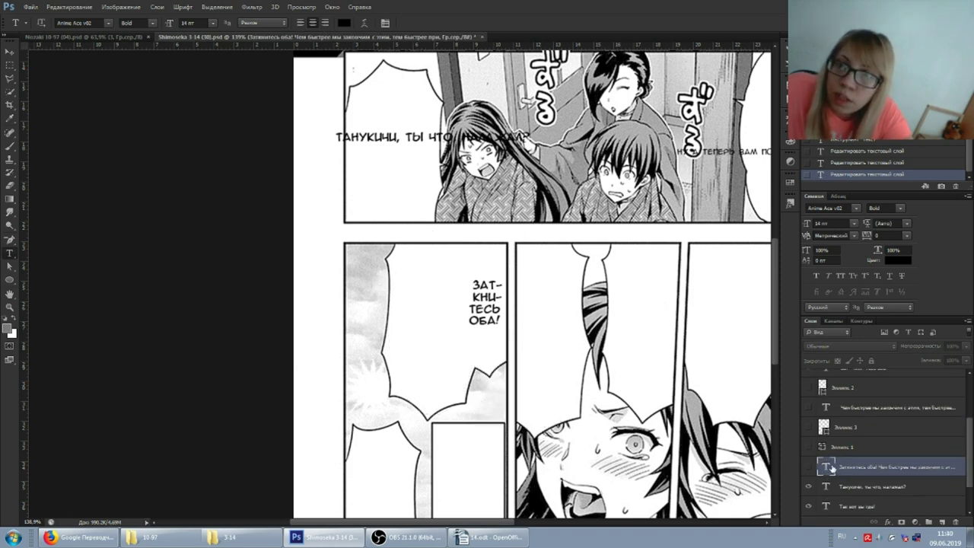
{"action": "scroll", "coordinate": [829, 468], "scroll_direction": "up", "scroll_amount": 3}
{"action": "left_click", "coordinate": [808, 407]}
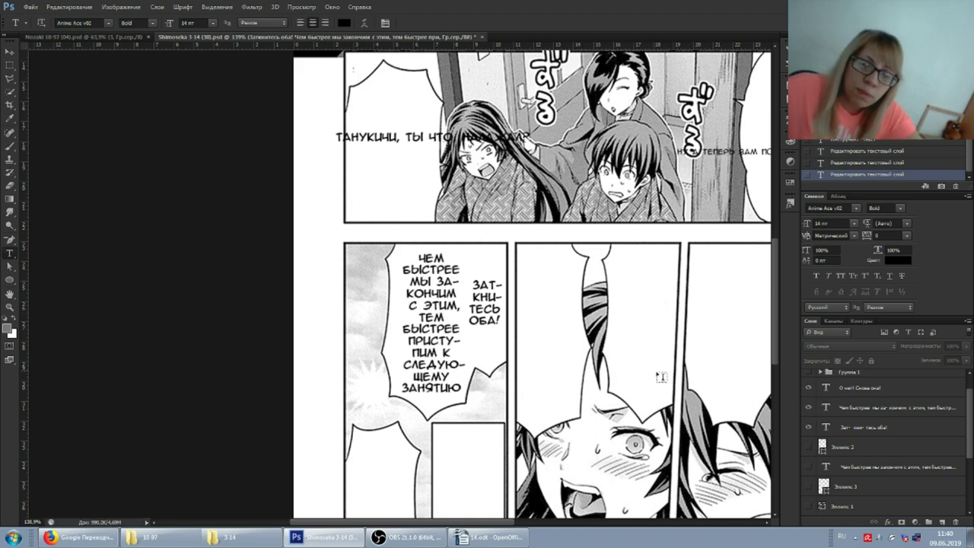
{"action": "left_click_drag", "start_coordinate": [521, 311], "coordinate": [444, 299]}
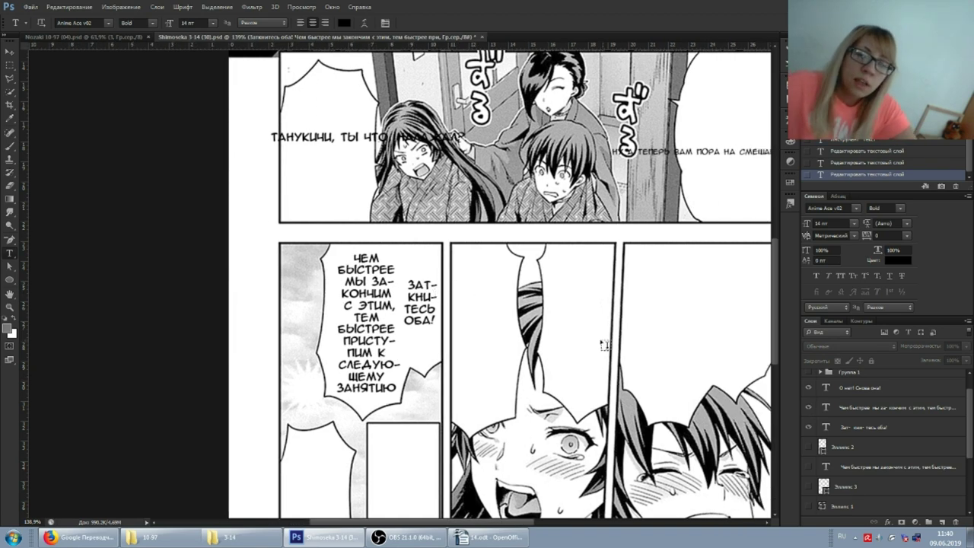
Review the hyphenated 'Чем быстрее…' and 'Зат-кни-тесь оба!' text layers across the page.
{"action": "scroll", "coordinate": [424, 240], "scroll_direction": "down", "scroll_amount": 2}
{"action": "scroll", "coordinate": [426, 245], "scroll_direction": "down", "scroll_amount": 1}
{"action": "scroll", "coordinate": [422, 280], "scroll_direction": "up", "scroll_amount": 2}
{"action": "scroll", "coordinate": [448, 300], "scroll_direction": "up", "scroll_amount": 1}
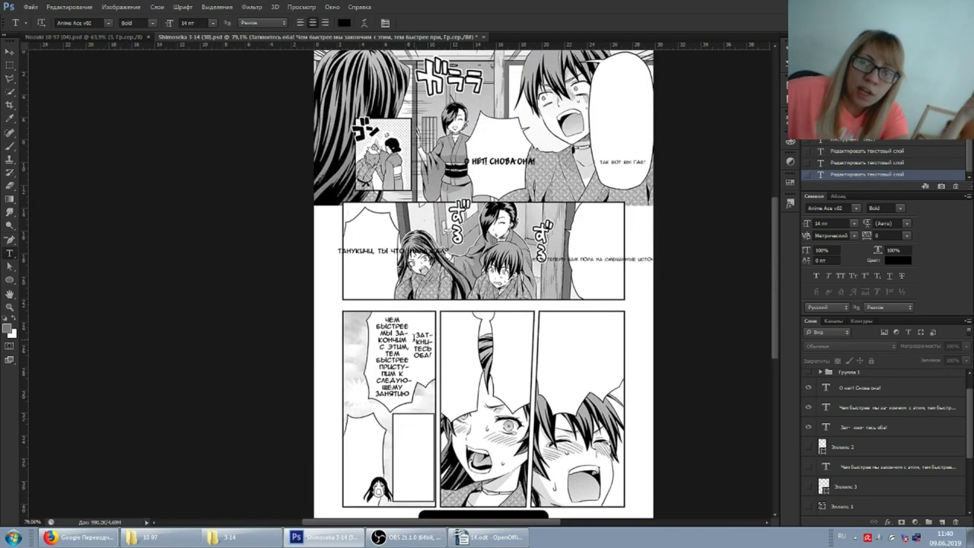
{"action": "left_click", "coordinate": [422, 340]}
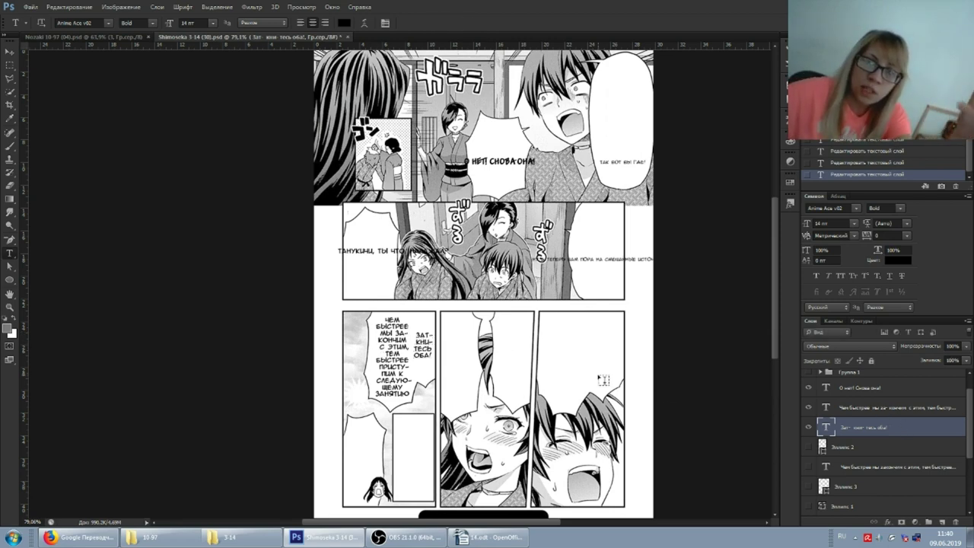
{"action": "left_click", "coordinate": [380, 354]}
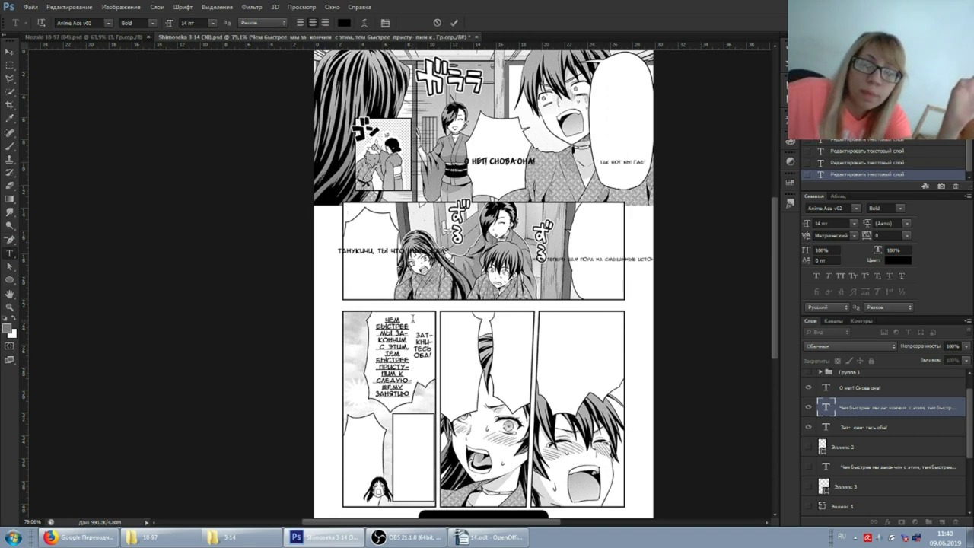
{"action": "left_click", "coordinate": [917, 410]}
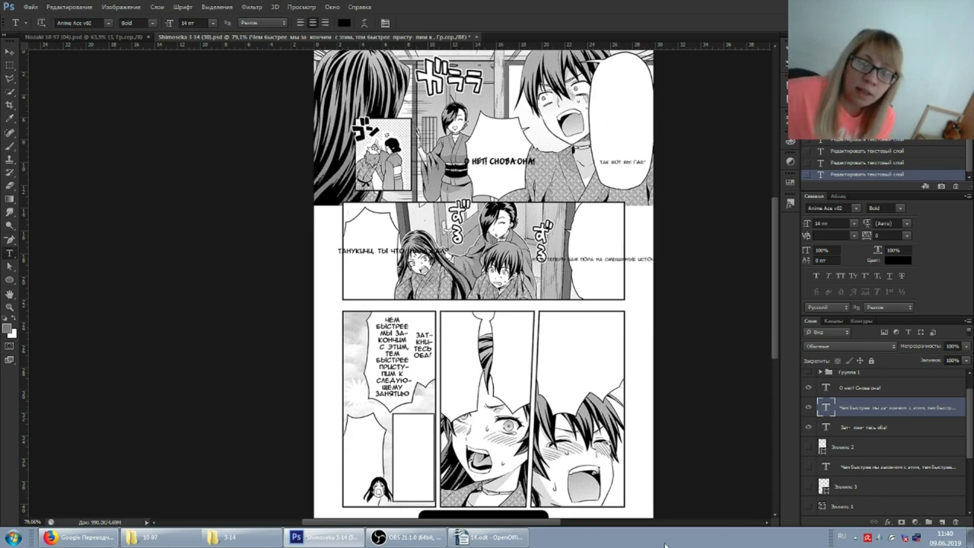
{"action": "left_click", "coordinate": [407, 537]}
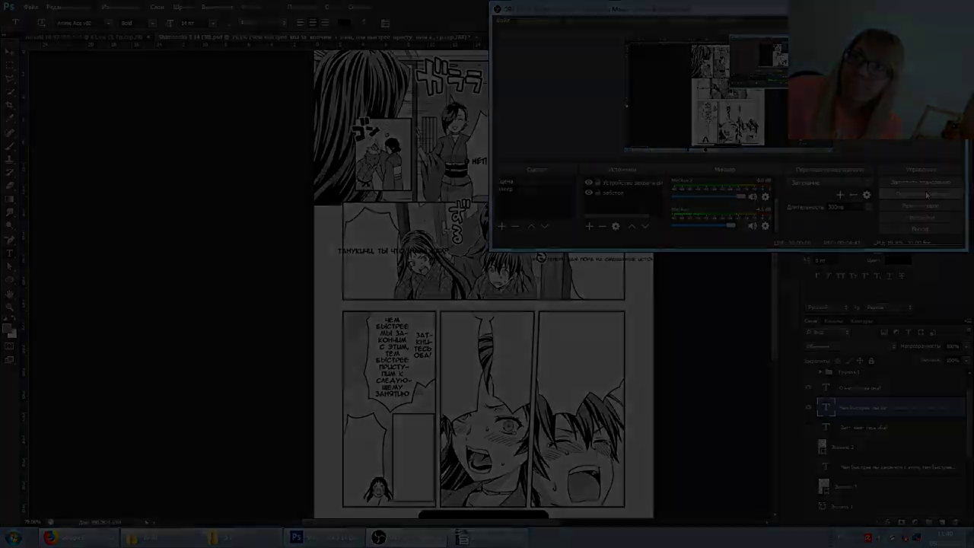